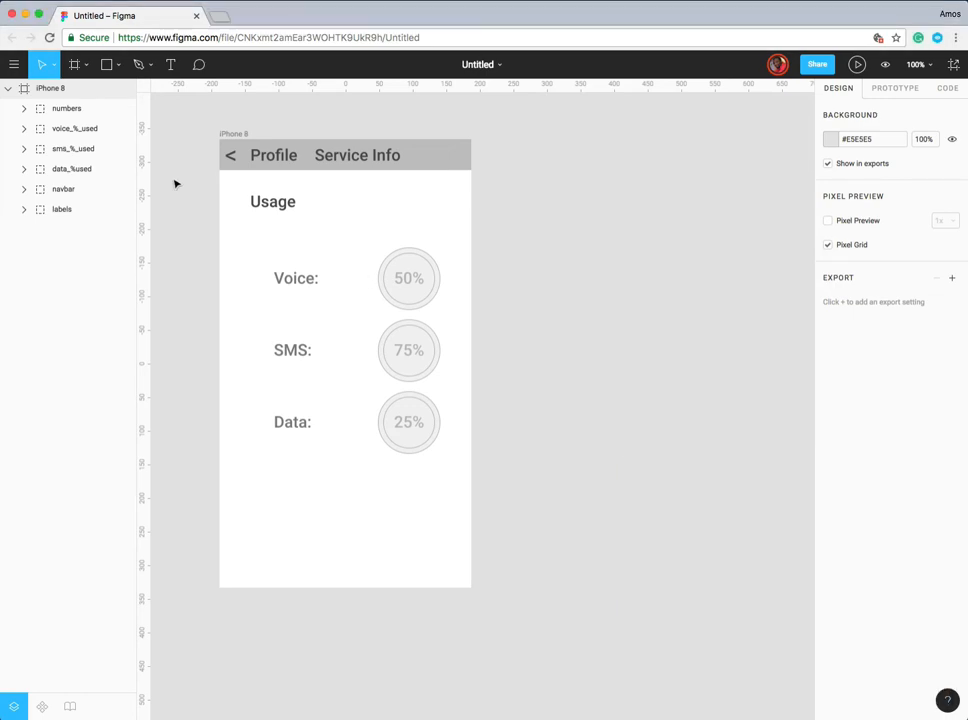
# - Duplicate the voice_%_used circle group onto the empty canvas beside the iPhone 8 frame
pyautogui.click(72, 136)
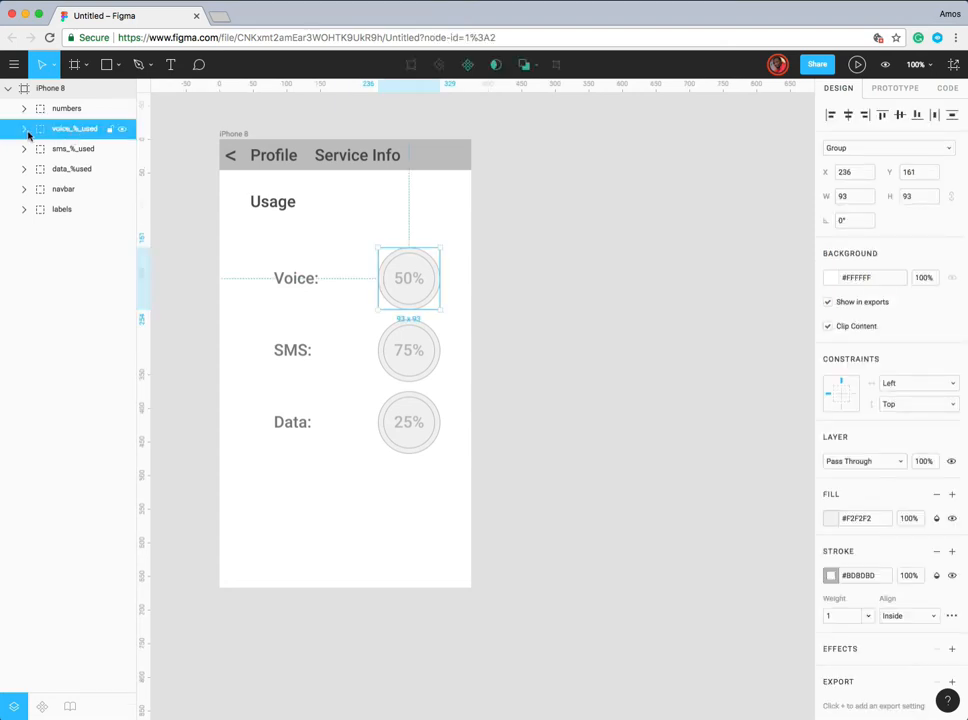
pyautogui.click(25, 129)
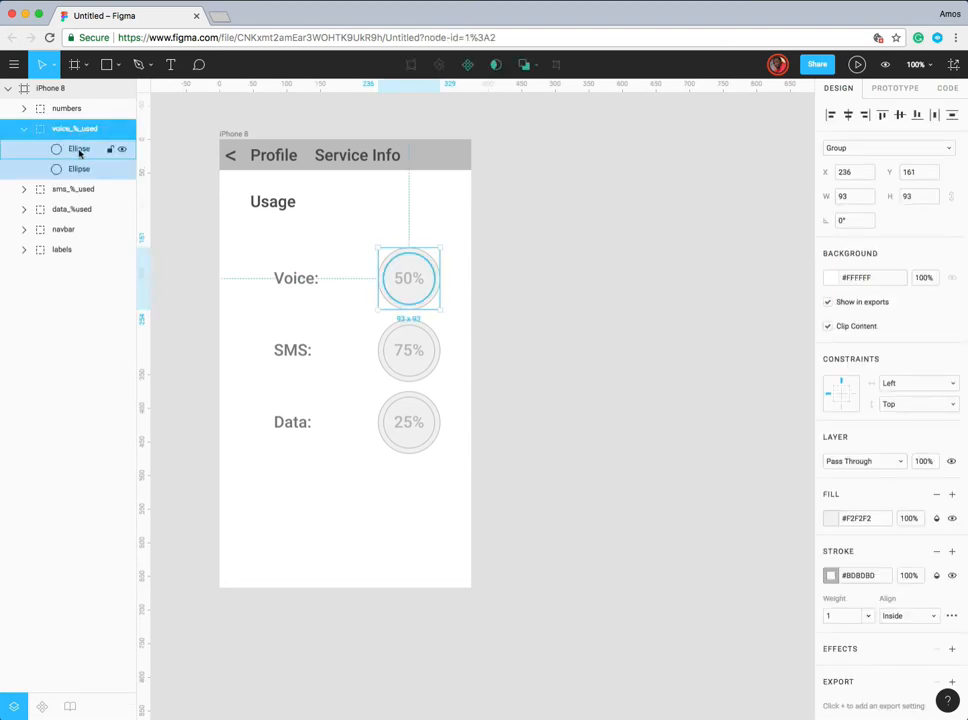
pyautogui.press('Escape')
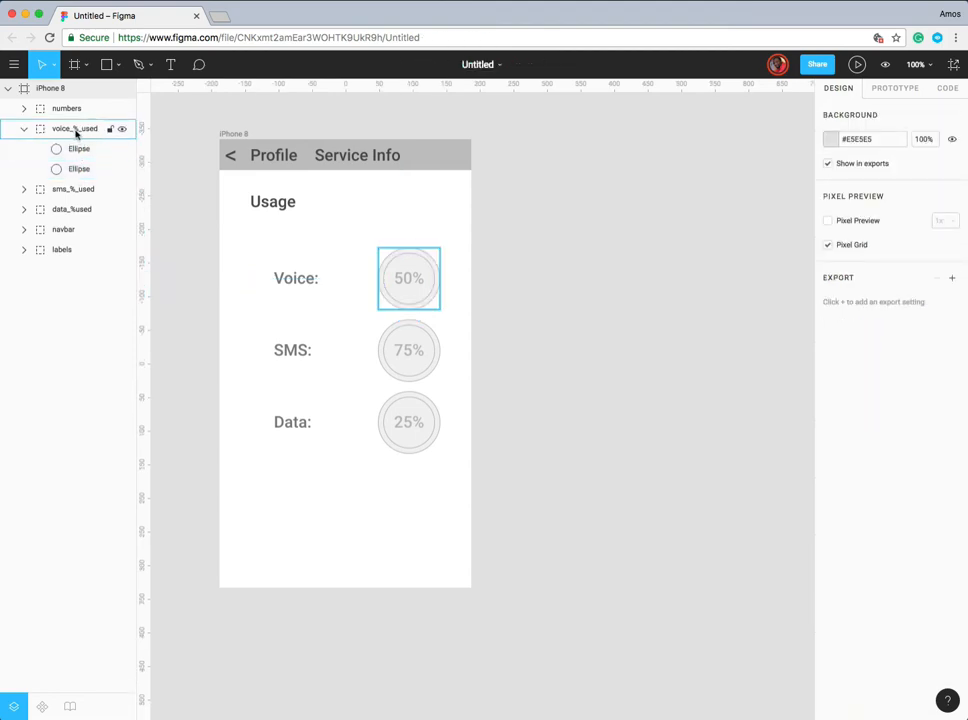
pyautogui.click(76, 132)
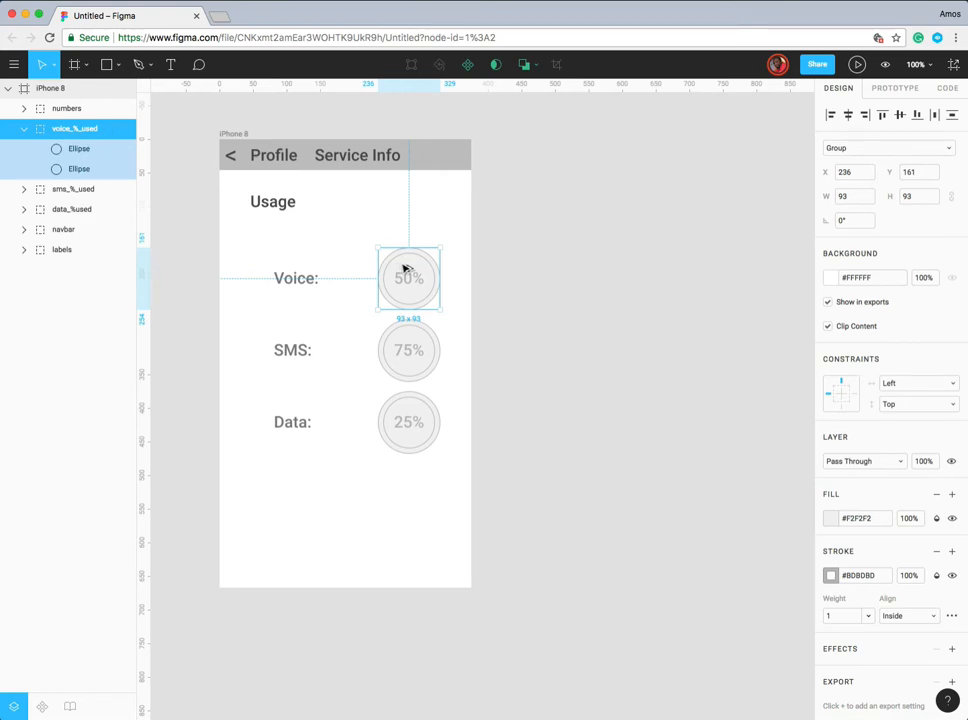
pyautogui.moveTo(404, 268); pyautogui.dragTo(629, 272)
pyautogui.click(539, 227)
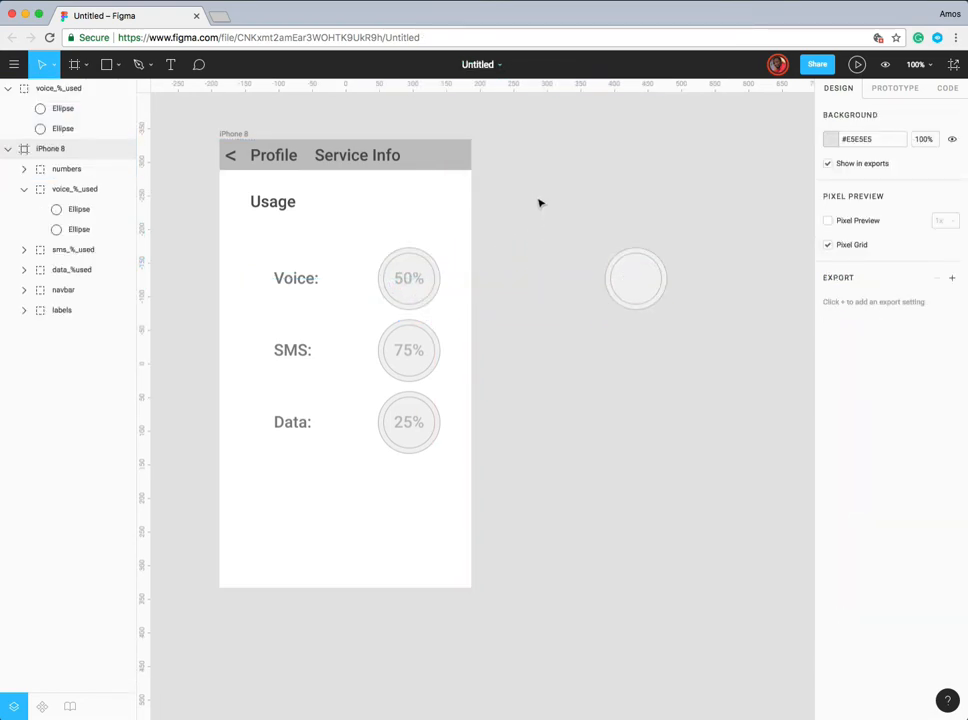
# - Draw a rectangle about 101 x 111 and position it over the left half of the copied Voice ring, its edge at the ring's centre
pyautogui.press('r')
pyautogui.moveTo(536, 183); pyautogui.dragTo(603, 247)
pyautogui.scroll(-1, 605, 255)
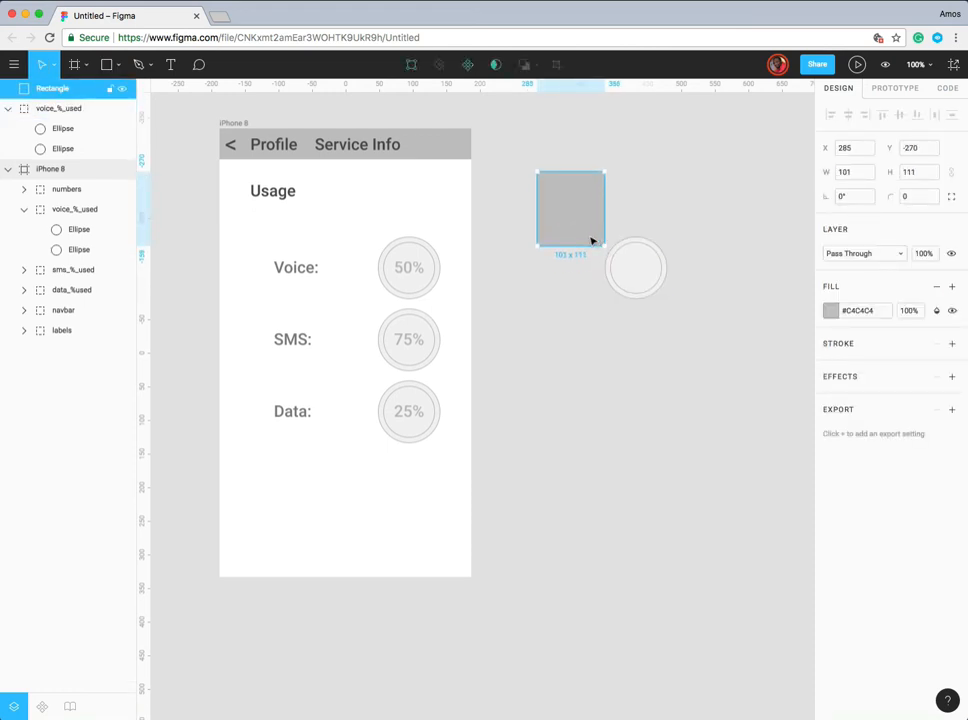
pyautogui.moveTo(553, 201); pyautogui.dragTo(585, 263)
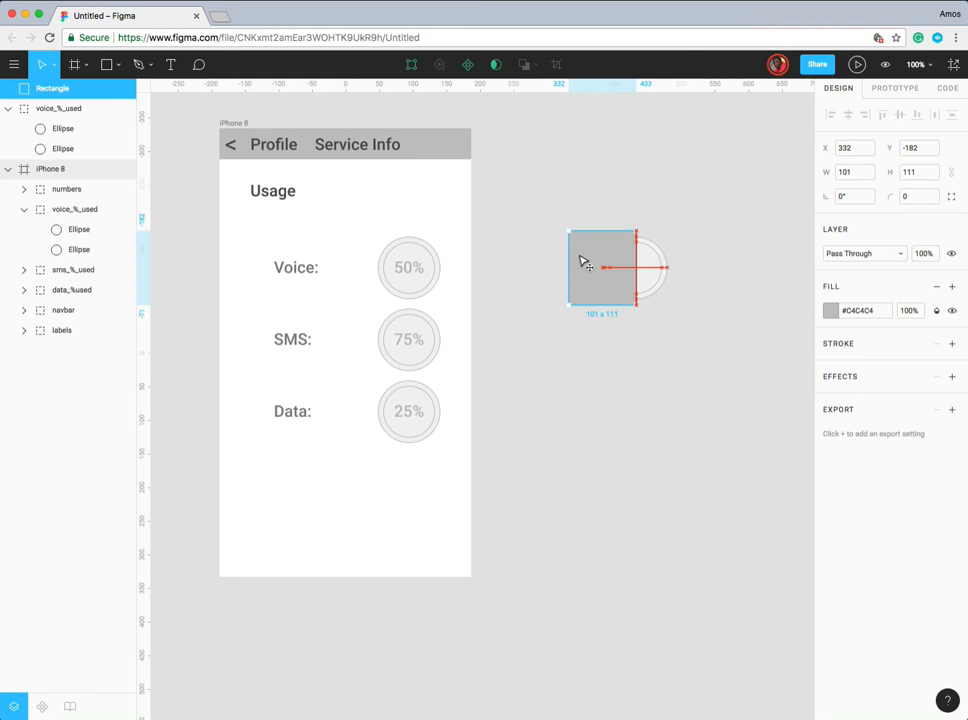
pyautogui.moveTo(580, 256); pyautogui.dragTo(580, 256)
pyautogui.scroll(-1, 580, 256)
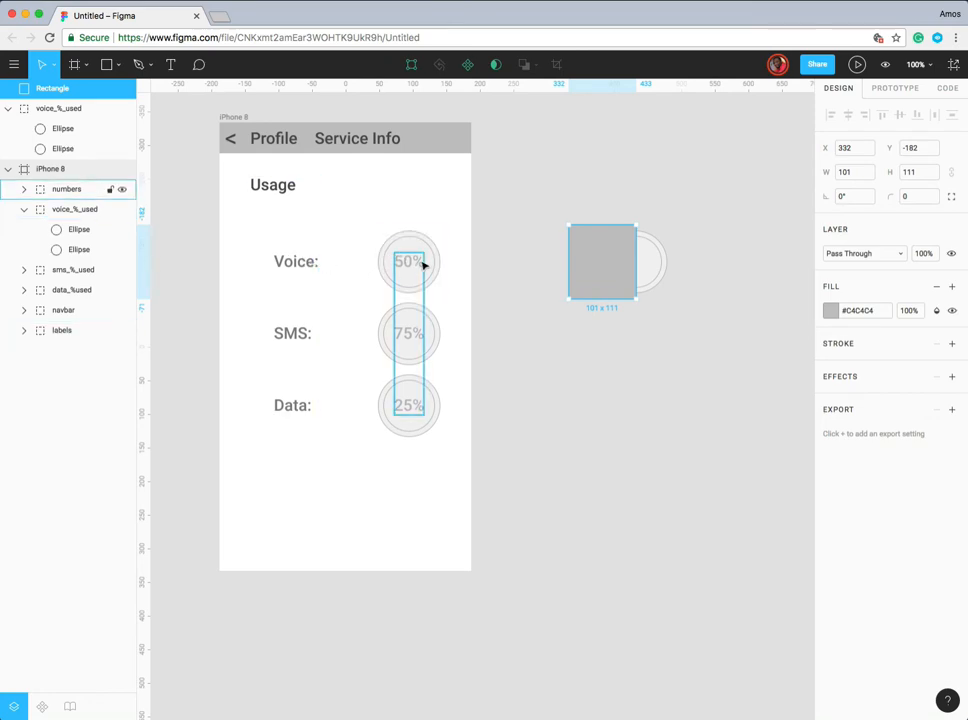
# - Subtract the rectangle from the copied voice_%_used group with Subtract Selection
pyautogui.click(594, 184)
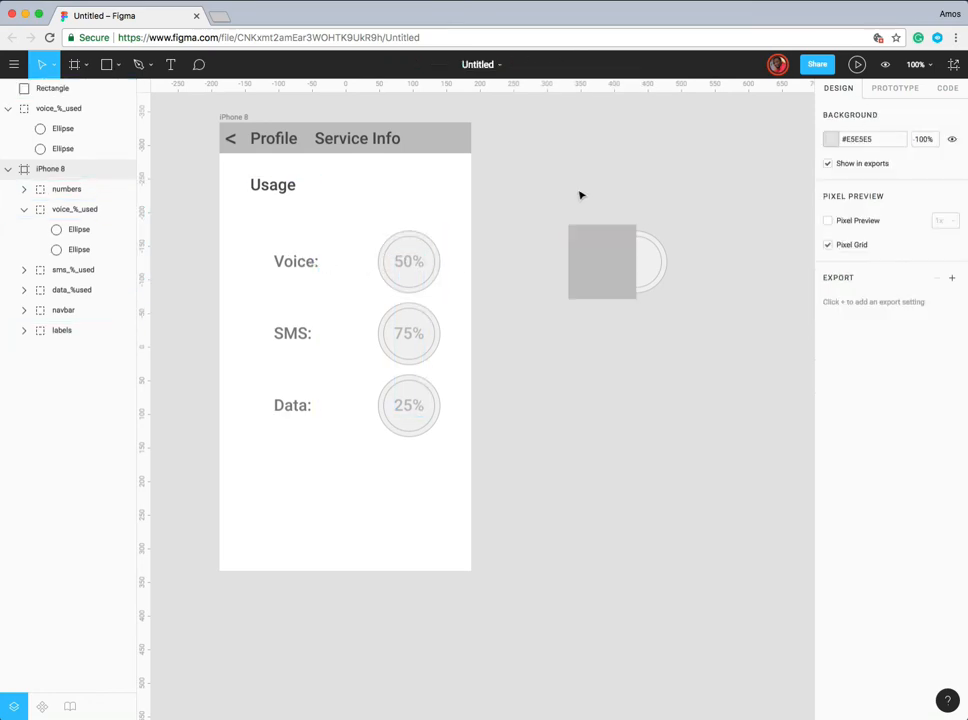
pyautogui.moveTo(526, 183); pyautogui.dragTo(683, 335)
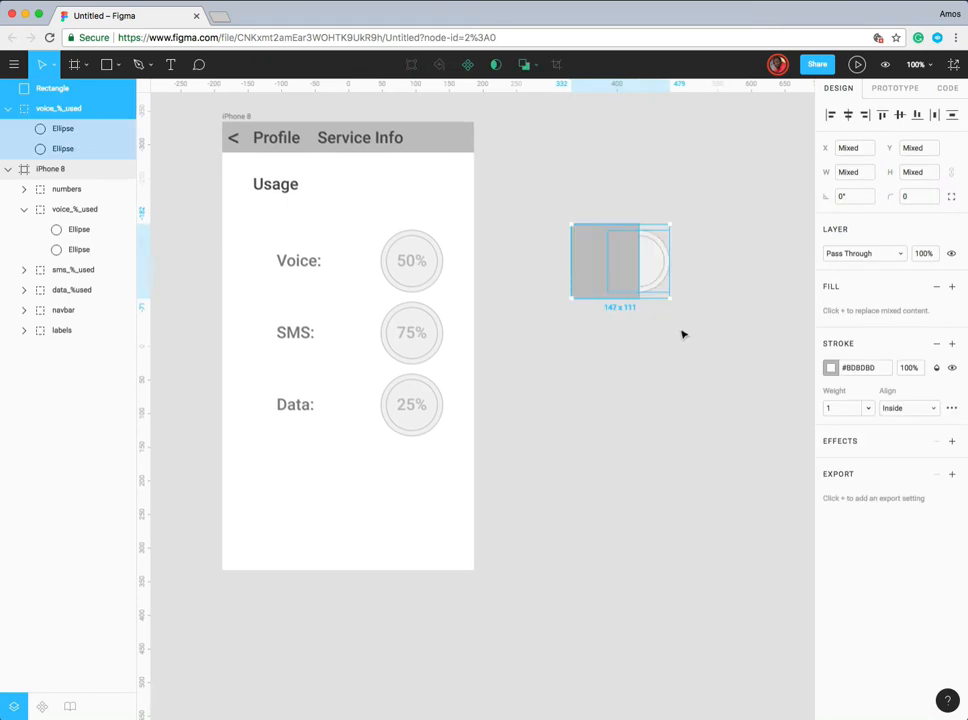
pyautogui.click(536, 70)
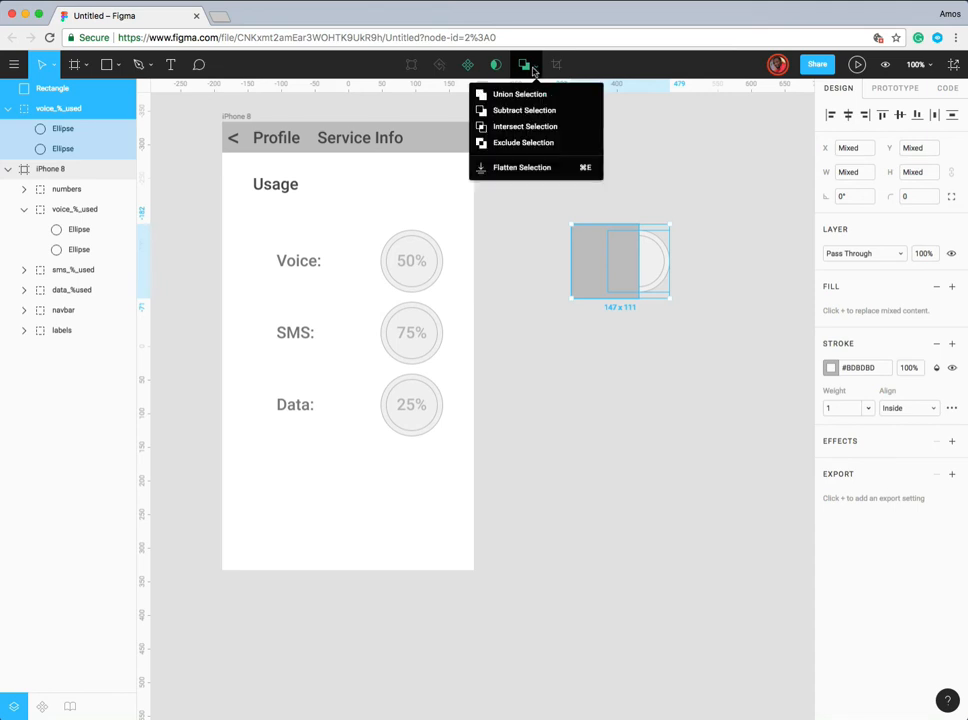
pyautogui.click(519, 112)
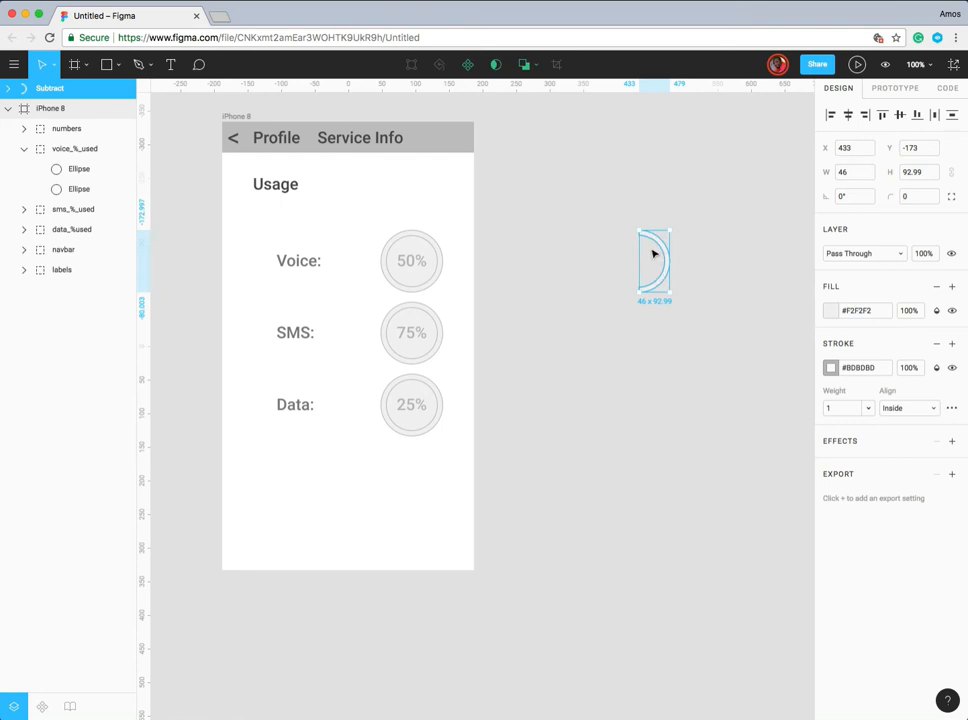
# - Remove the half ring's stroke and set its fill to the green #6FCF97
pyautogui.click(937, 344)
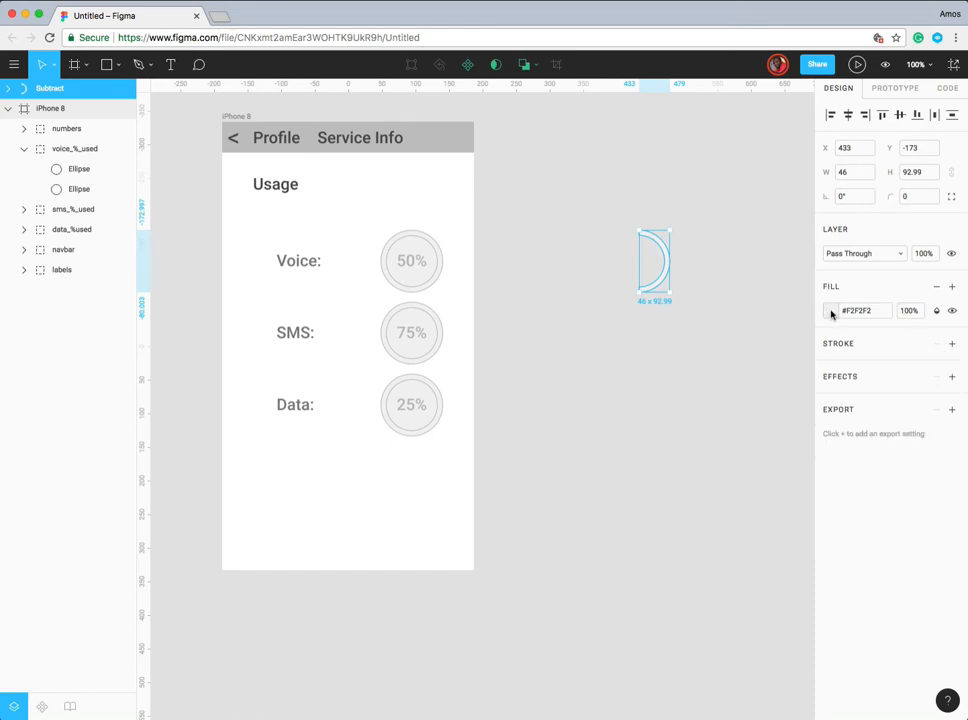
pyautogui.click(831, 311)
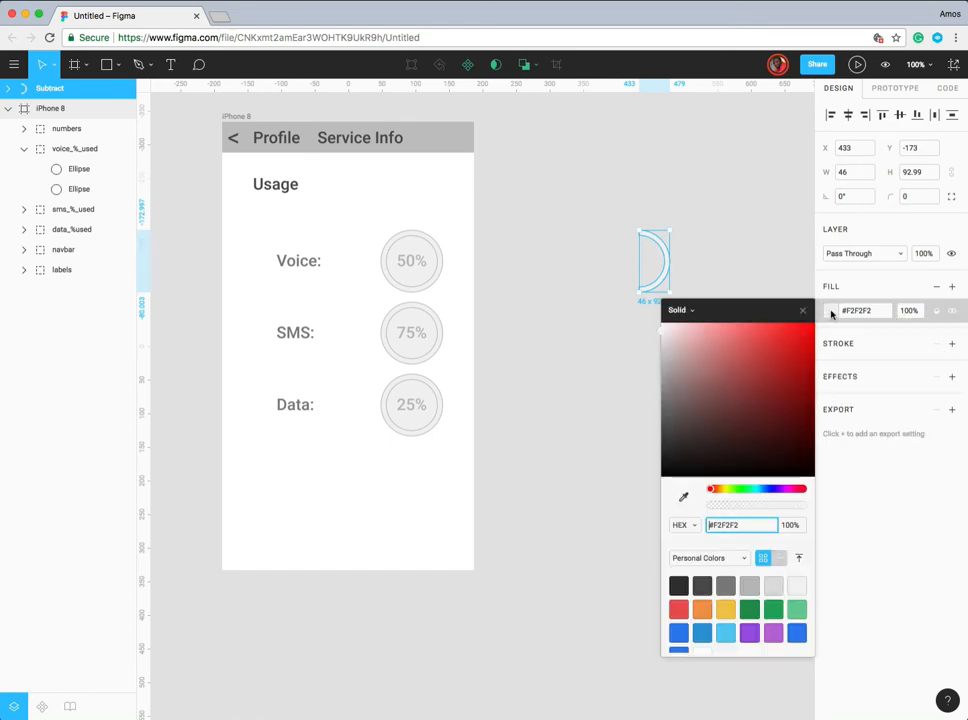
pyautogui.click(797, 608)
# - Move the green half ring onto the Voice circle in the frame, aligned with its right half
pyautogui.click(655, 262)
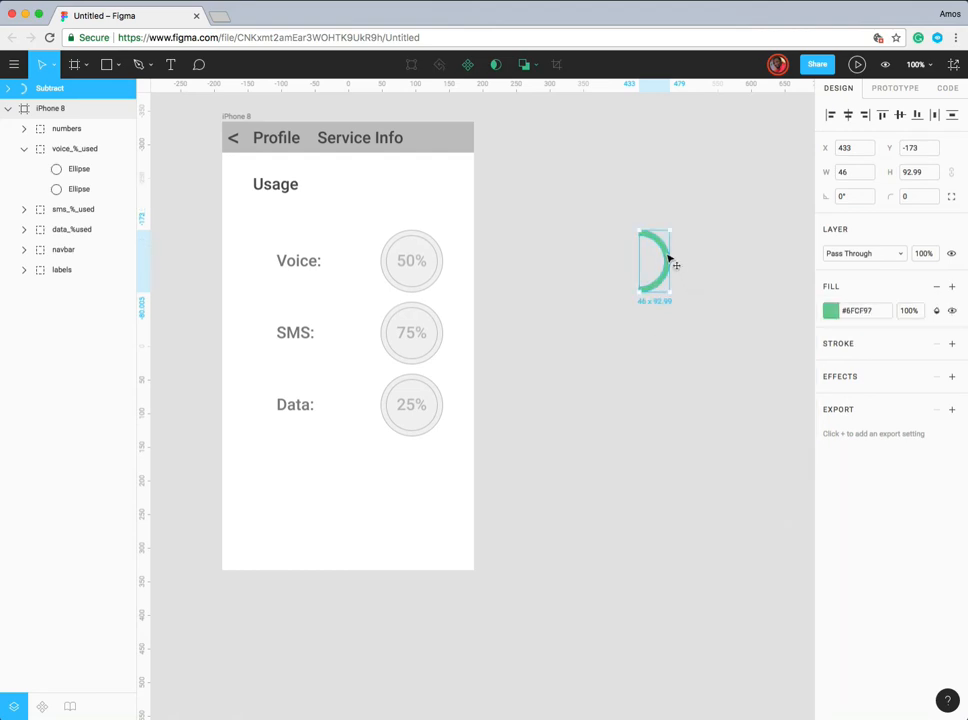
pyautogui.moveTo(670, 260); pyautogui.dragTo(445, 256)
pyautogui.click(555, 249)
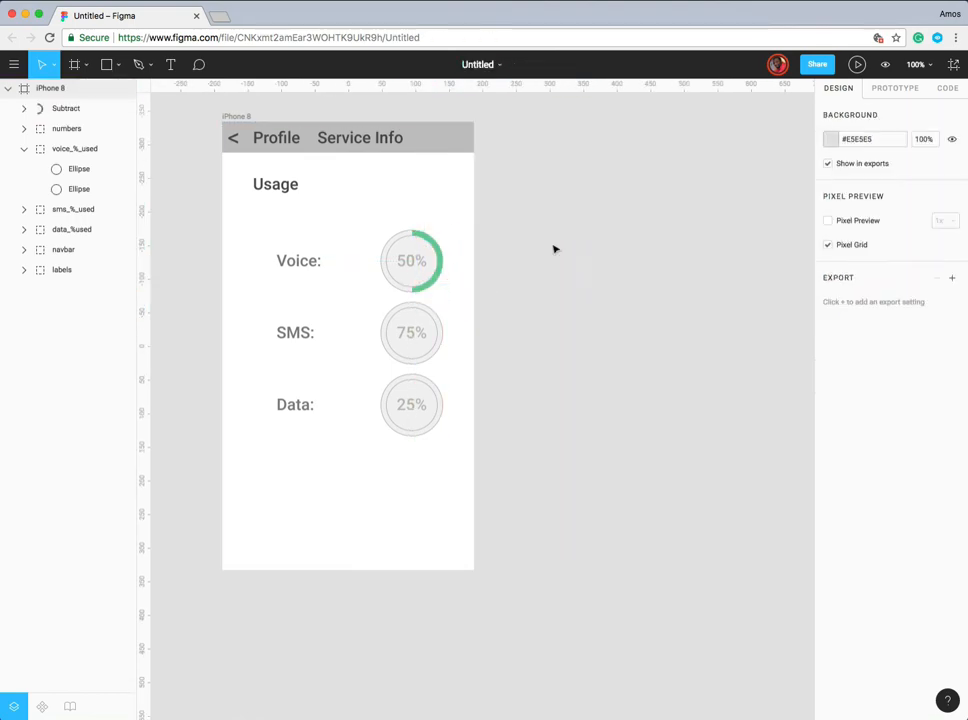
# - Duplicate the sms_%_used circle group onto the empty canvas beside the frame
pyautogui.click(439, 323)
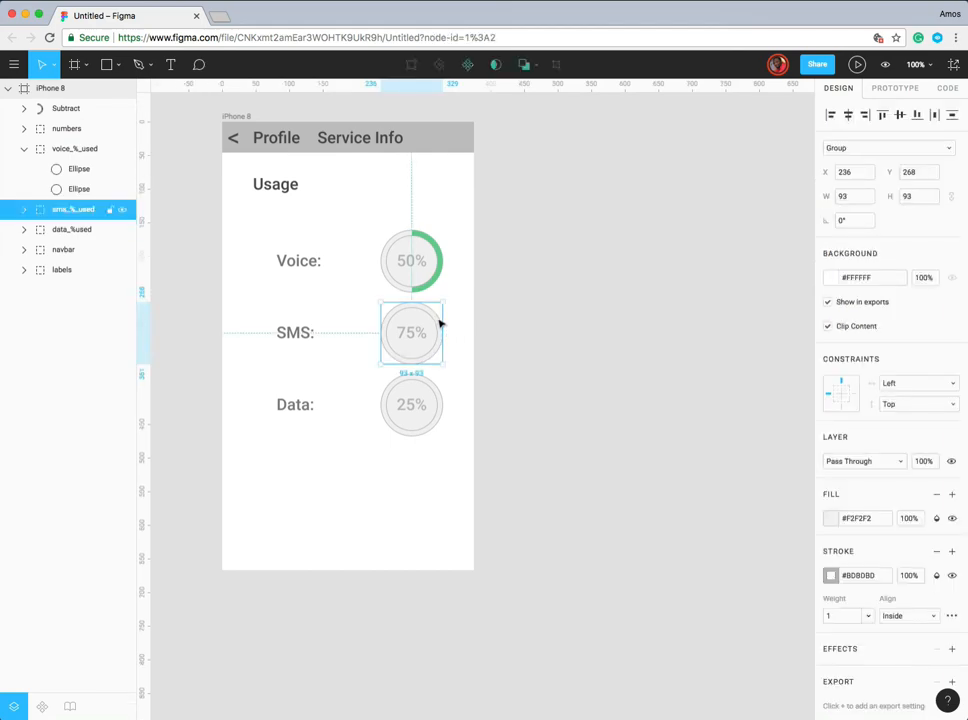
pyautogui.click(27, 211)
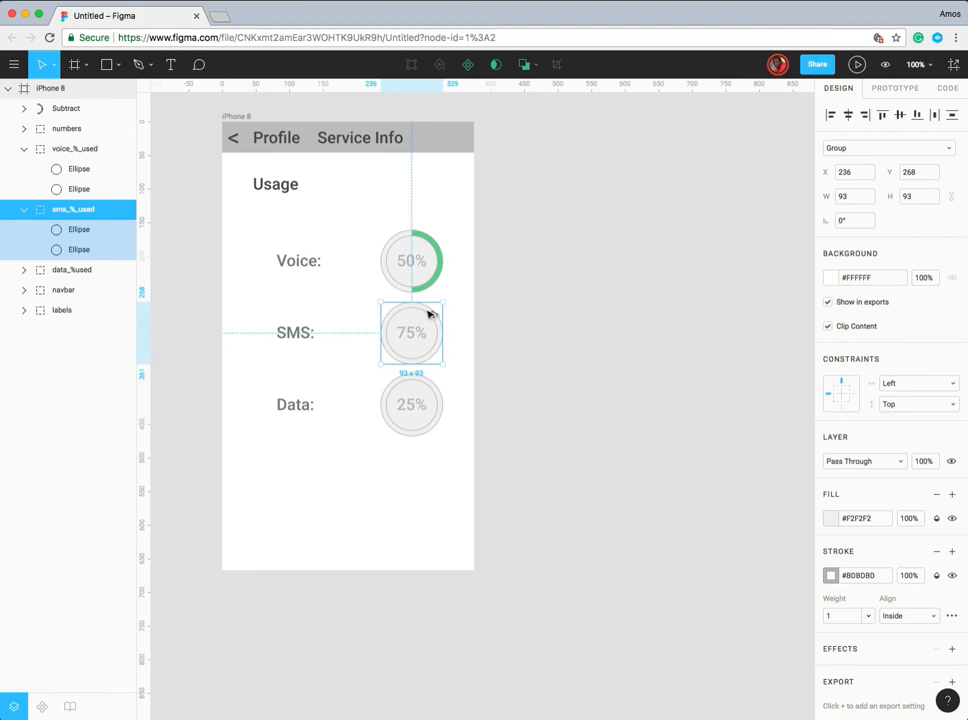
pyautogui.moveTo(430, 315); pyautogui.dragTo(652, 329)
pyautogui.scroll(-1, 652, 329)
pyautogui.click(570, 274)
pyautogui.scroll(-1, 563, 262)
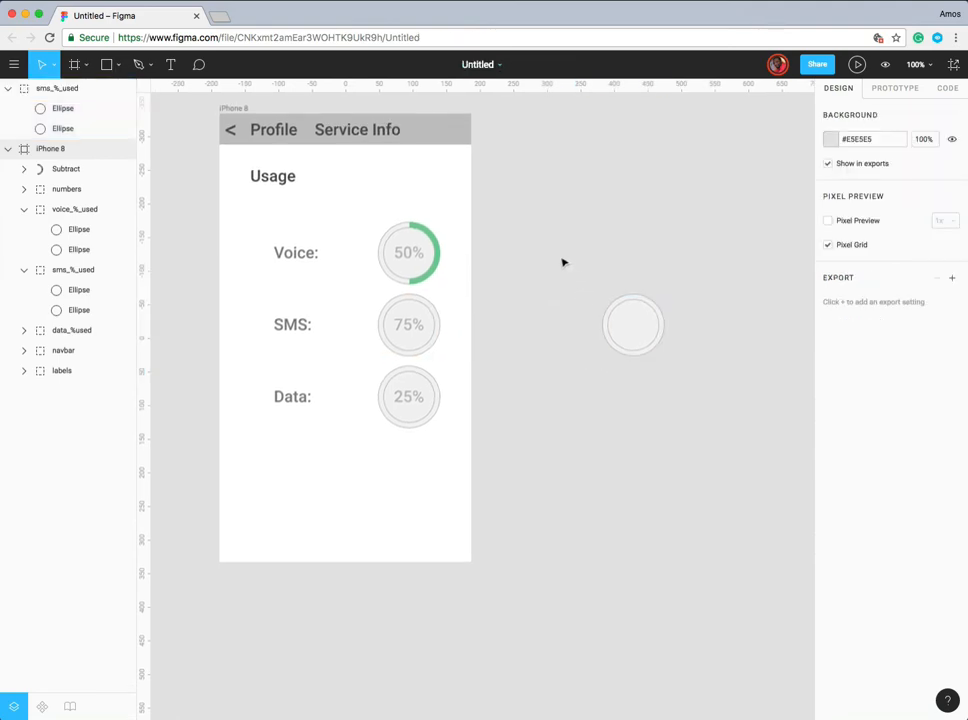
# - Draw a square covering the upper-left quarter of the copied SMS ring, with its corner at the ring's centre
pyautogui.press('r')
pyautogui.moveTo(557, 255); pyautogui.dragTo(620, 318)
pyautogui.moveTo(595, 288)
pyautogui.mouseDown()
pyautogui.moveTo(586, 282)
pyautogui.moveTo(611, 304)
pyautogui.moveTo(612, 296)
pyautogui.mouseUp()
# - Subtract the square from the copied sms_%_used group with Subtract Selection
pyautogui.click(569, 217)
pyautogui.moveTo(548, 215); pyautogui.dragTo(683, 402)
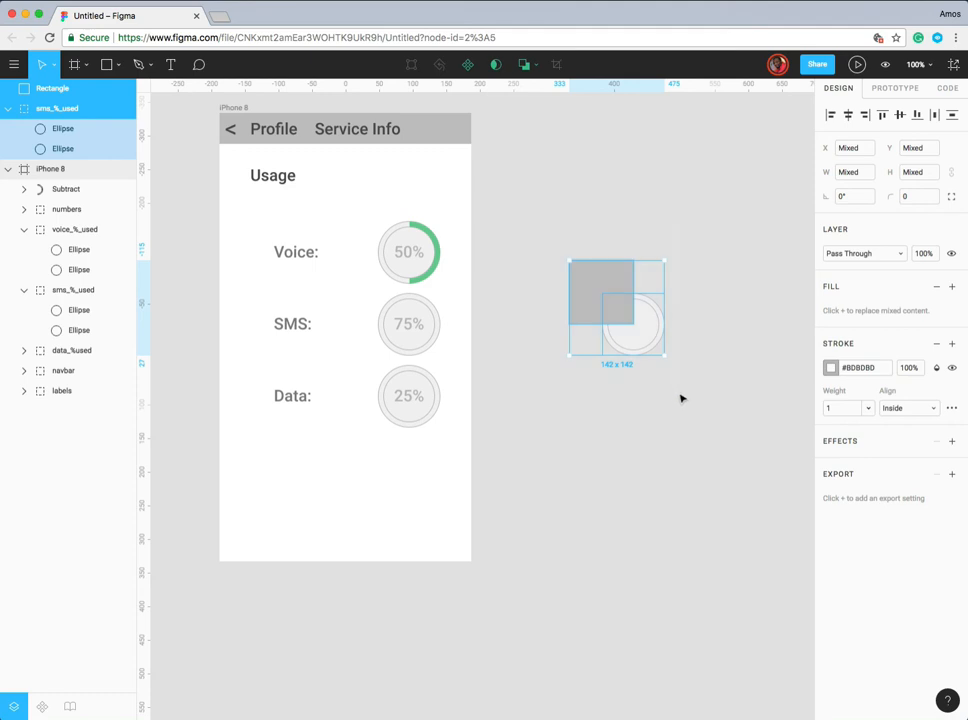
pyautogui.click(535, 70)
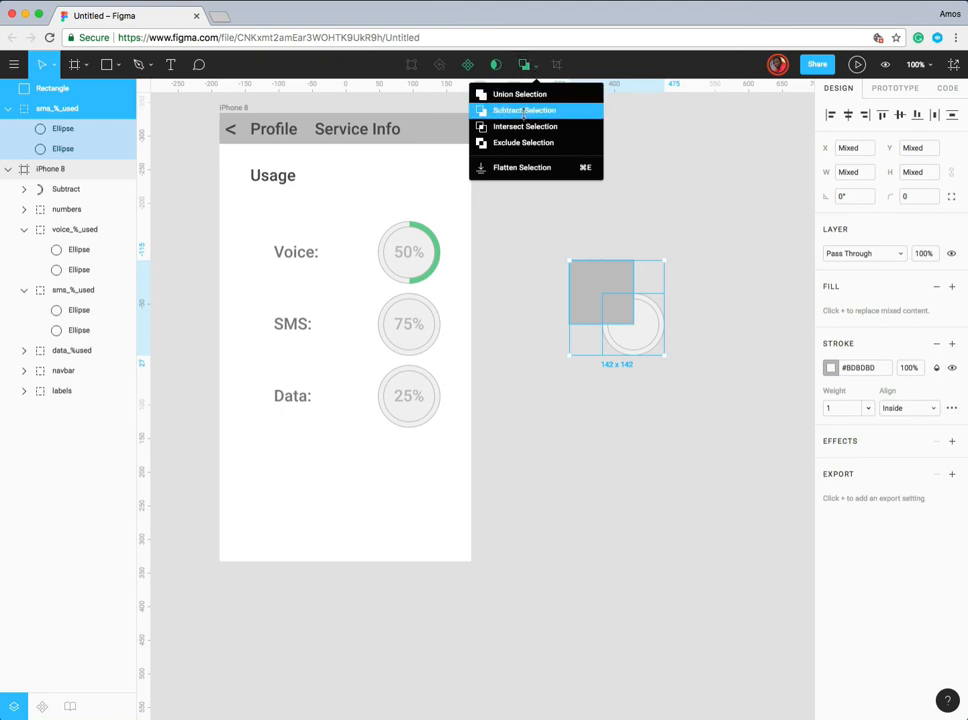
pyautogui.click(524, 111)
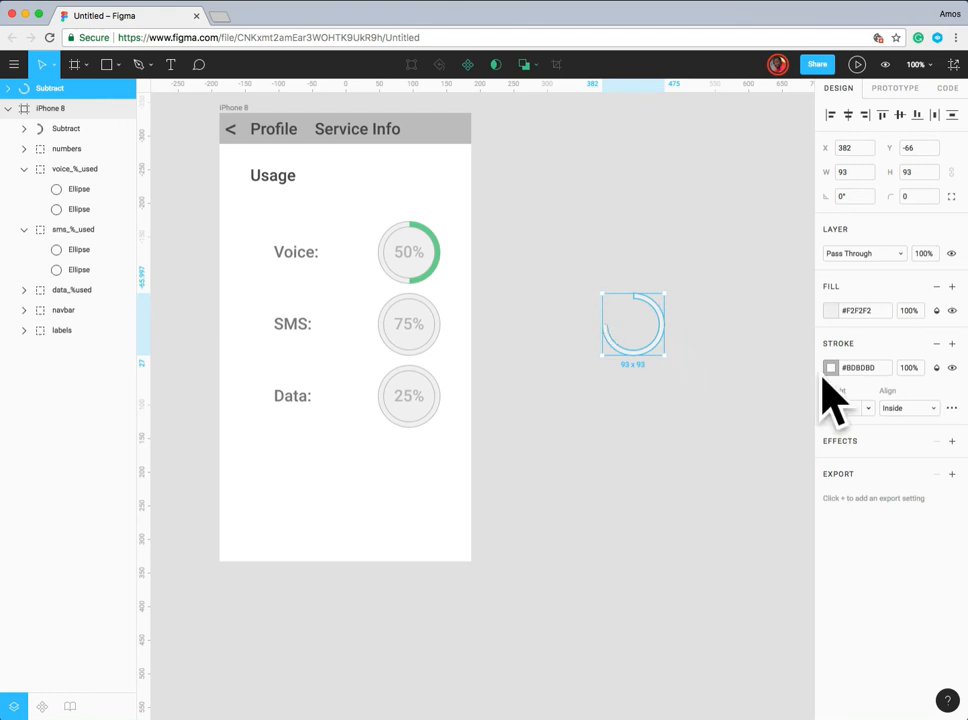
# - Remove the three-quarter ring's stroke and set its fill to the green #6FCF97
pyautogui.click(936, 344)
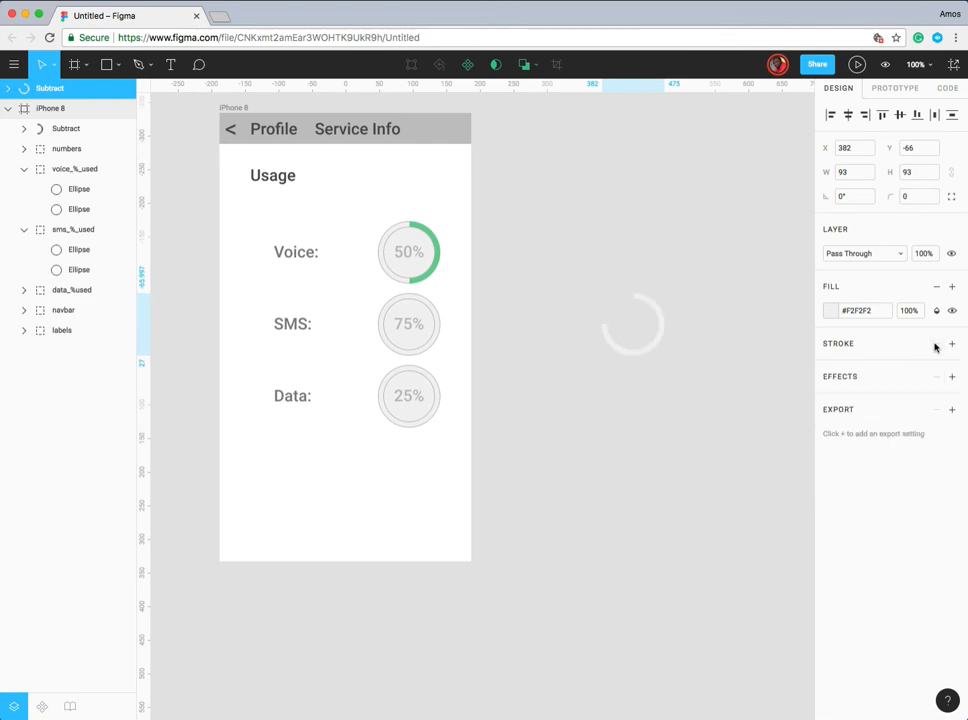
pyautogui.click(832, 310)
pyautogui.click(797, 609)
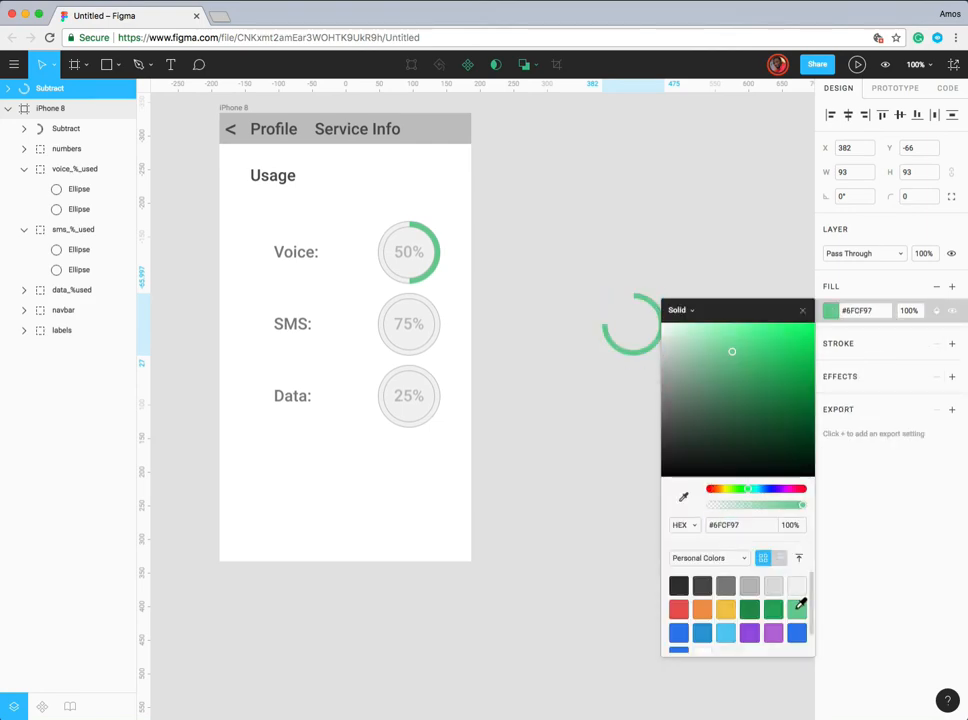
pyautogui.click(802, 310)
# - Move the green three-quarter ring onto the SMS circle in the frame so the outlines coincide
pyautogui.scroll(-1, 804, 316)
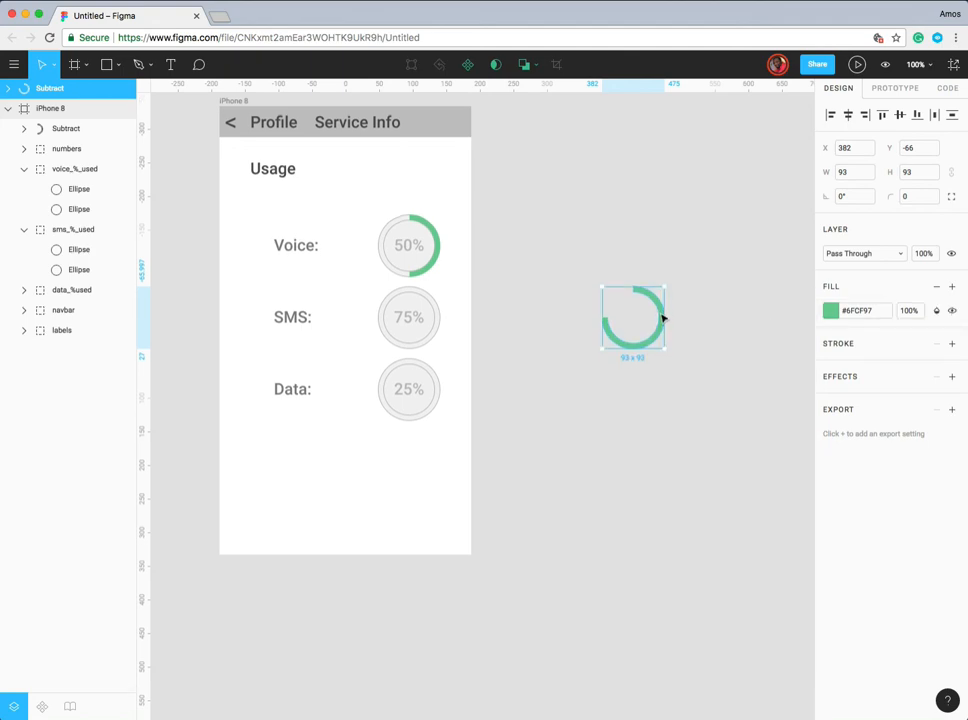
pyautogui.moveTo(662, 318); pyautogui.dragTo(439, 314)
pyautogui.click(555, 334)
pyautogui.scroll(-1, 555, 334)
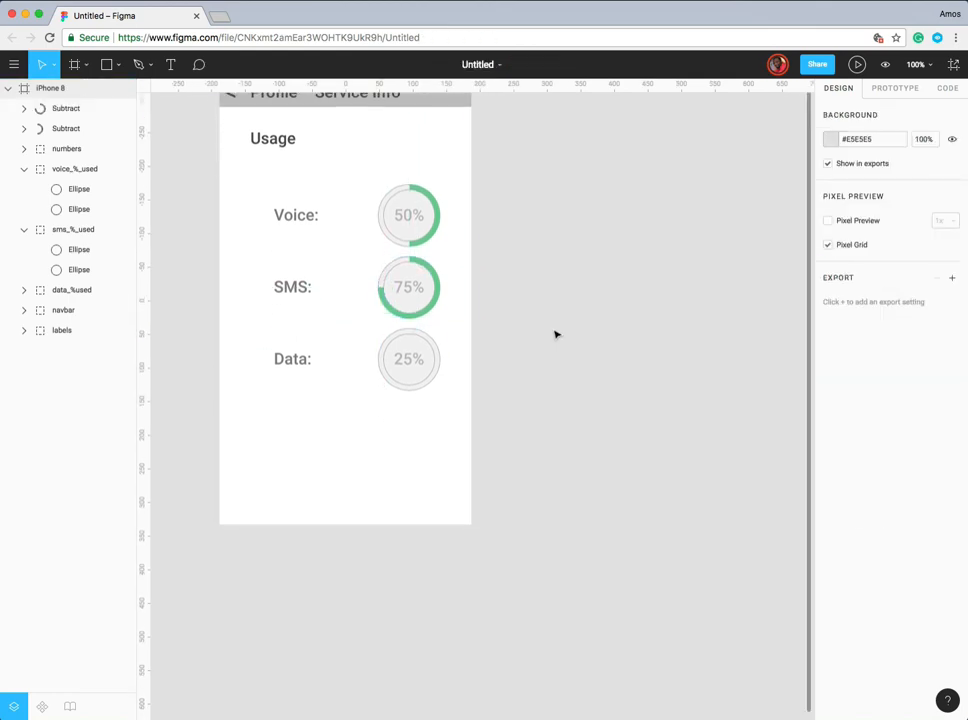
# - Duplicate the data_%used circle group onto the empty canvas beside the frame
pyautogui.scroll(2, 555, 334)
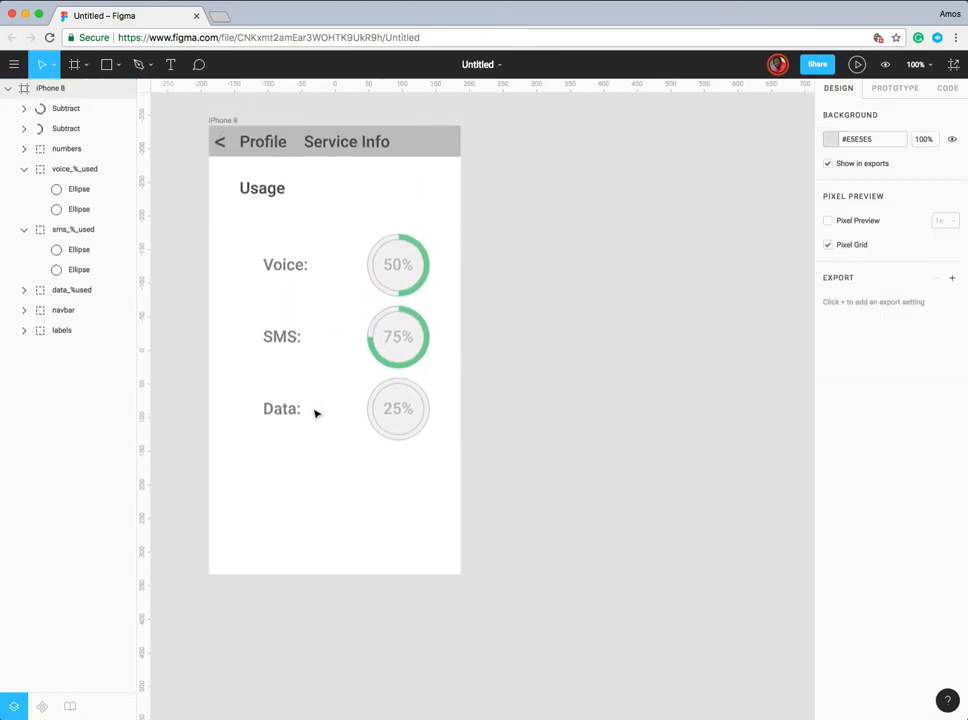
pyautogui.click(422, 397)
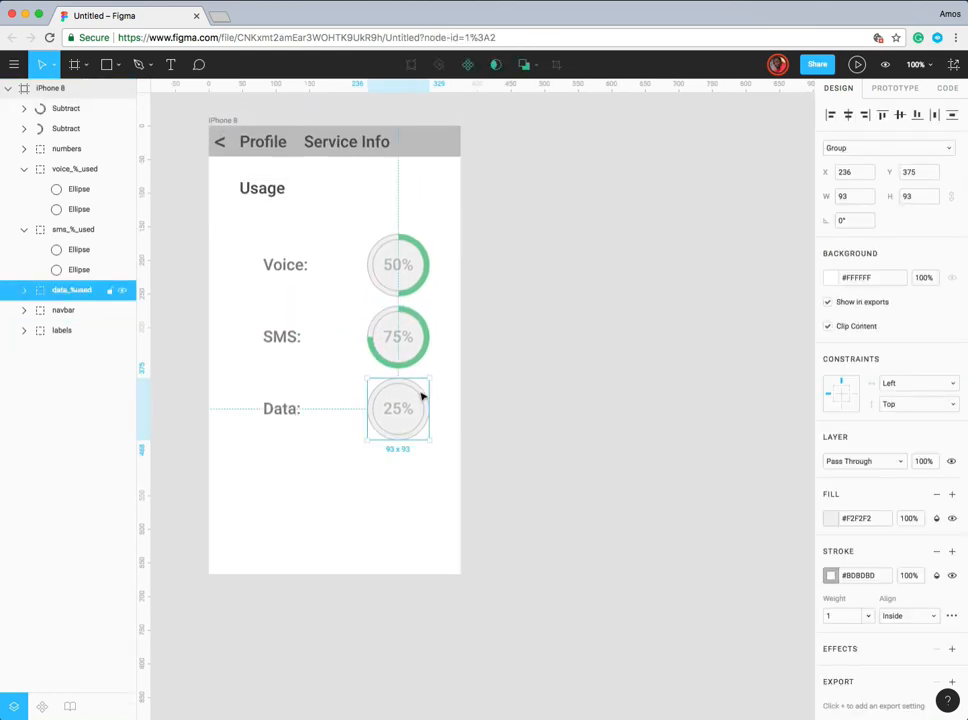
pyautogui.click(30, 294)
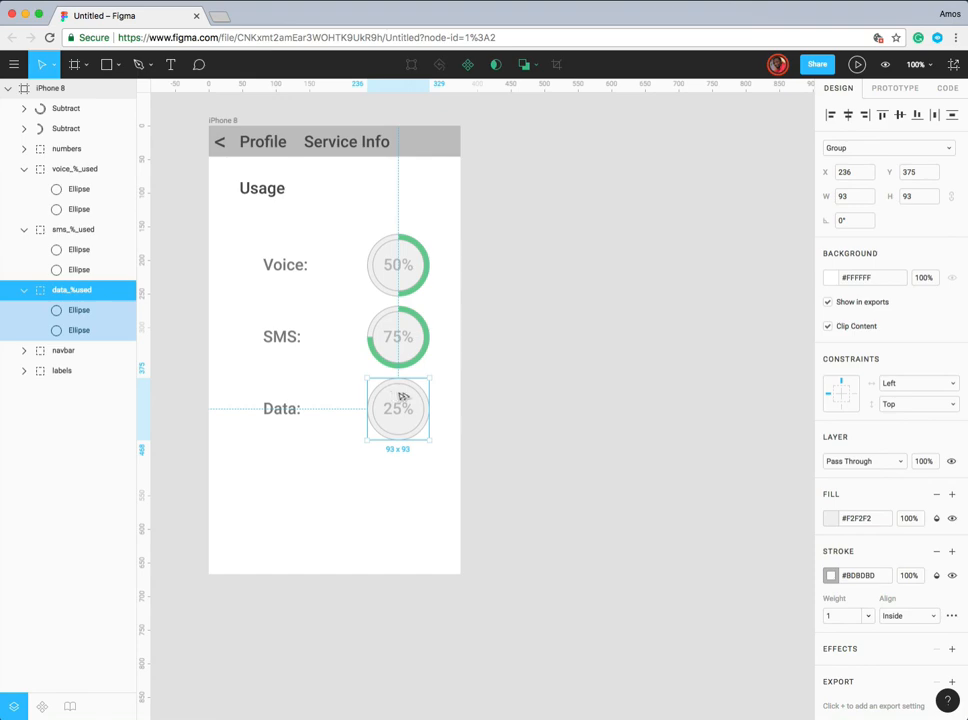
pyautogui.keyDown('alt'); pyautogui.moveTo(394, 396); pyautogui.dragTo(597, 404); pyautogui.keyUp('alt')
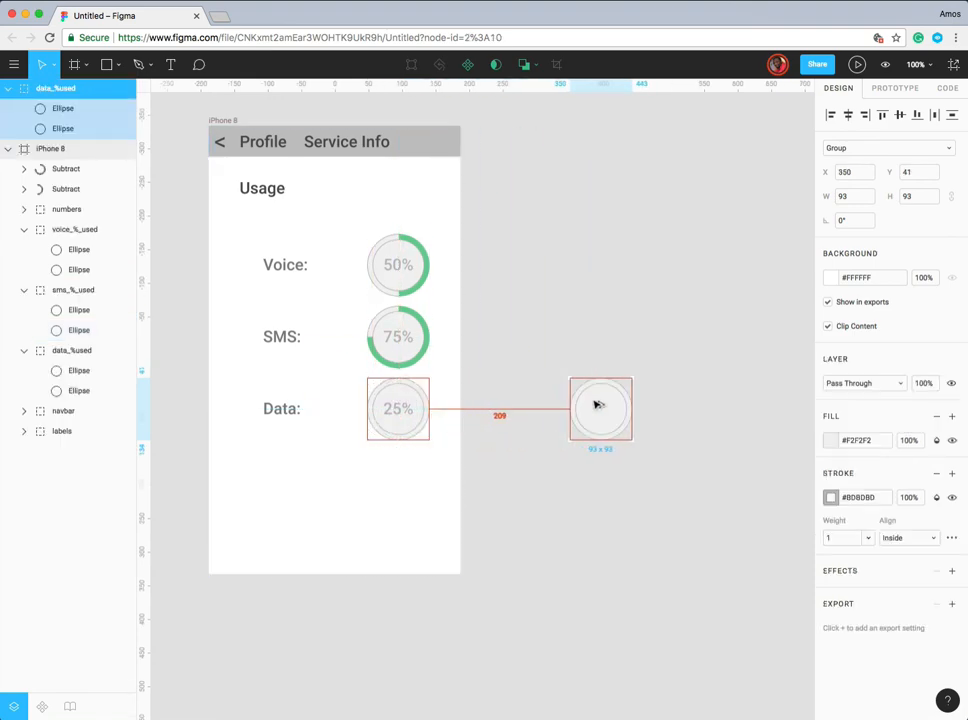
pyautogui.click(551, 304)
# - Cover the left half and the lower part of the copied Data ring with two rectangles about 93 wide, the second duplicated from the first
pyautogui.press('r')
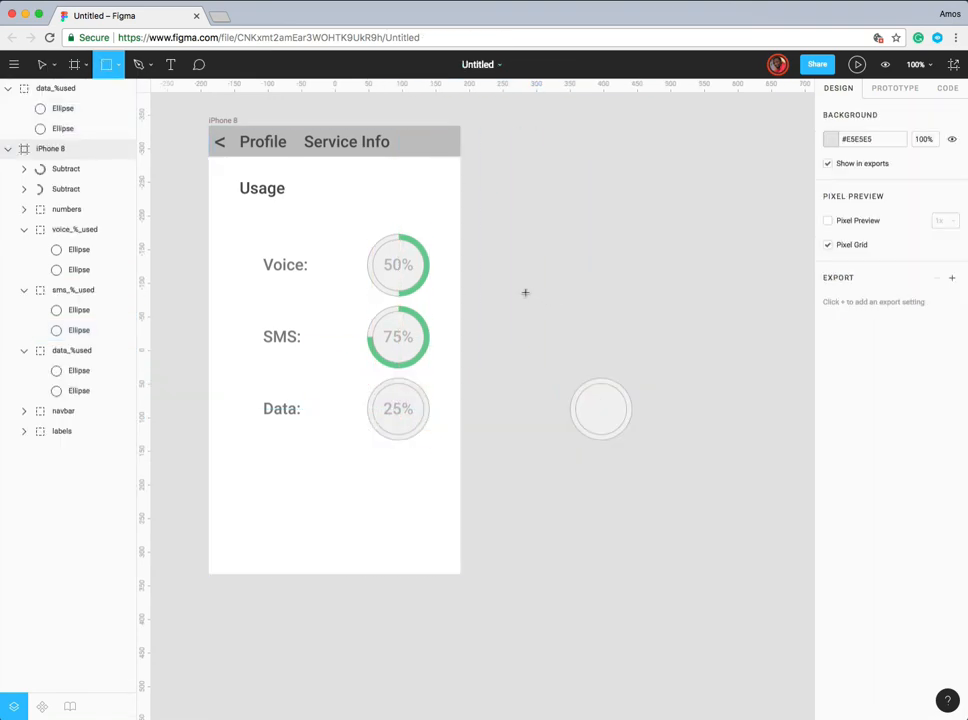
pyautogui.moveTo(523, 292)
pyautogui.mouseDown()
pyautogui.moveTo(586, 356)
pyautogui.moveTo(559, 329)
pyautogui.moveTo(519, 402)
pyautogui.moveTo(563, 405)
pyautogui.mouseUp()
pyautogui.scroll(-1, 586, 355)
pyautogui.press('Escape')
pyautogui.scroll(-1, 567, 390)
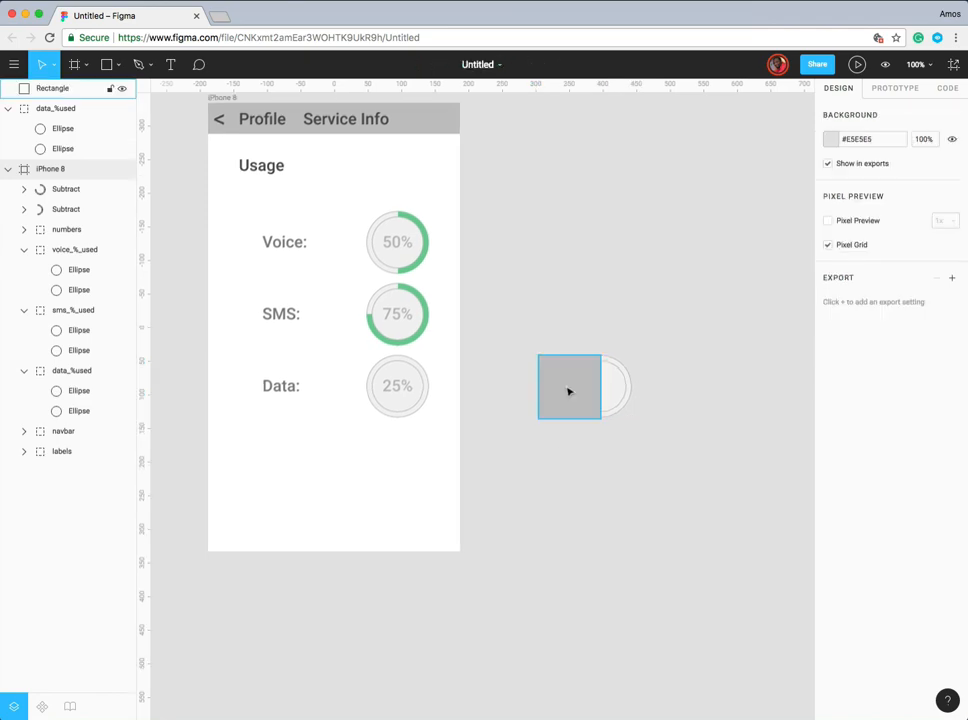
pyautogui.click(567, 391)
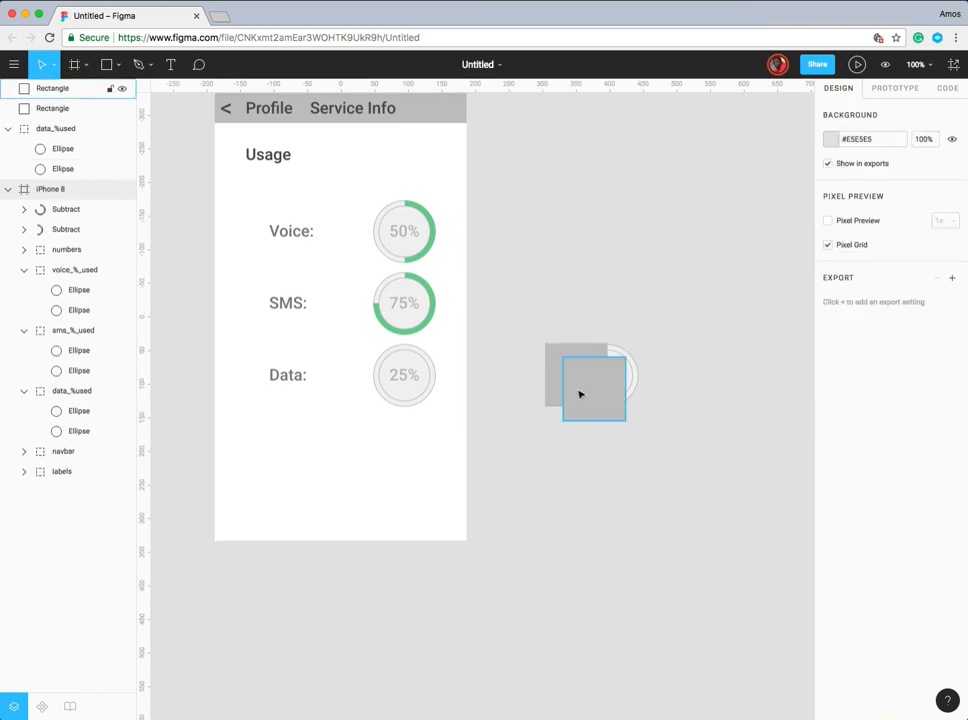
pyautogui.moveTo(579, 392); pyautogui.dragTo(604, 413)
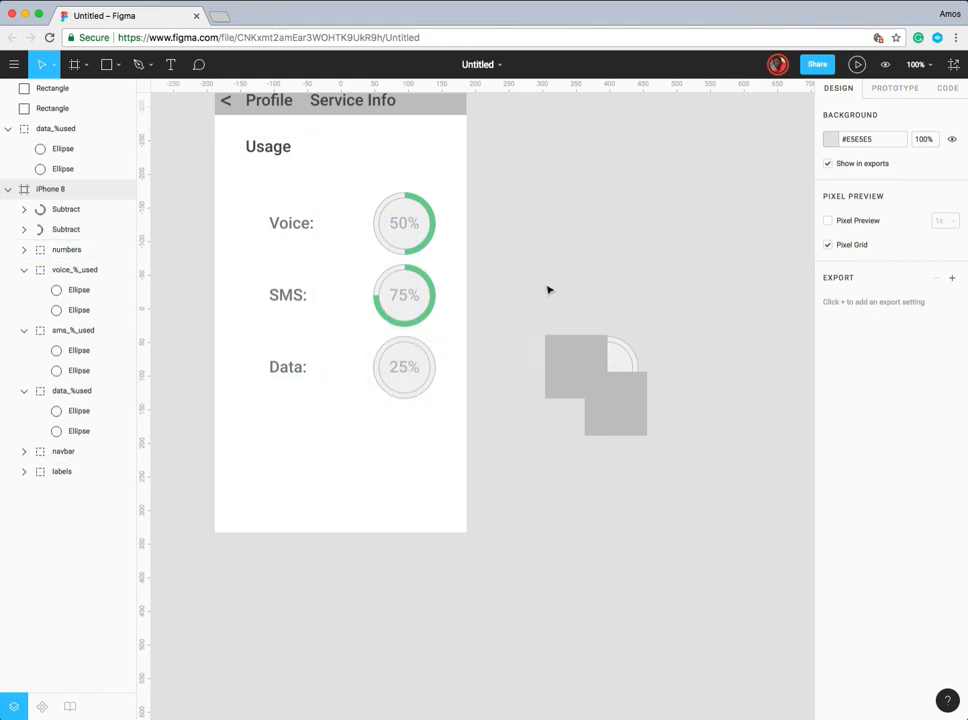
# - Subtract both rectangles from the copied data_%used group with Subtract Selection
pyautogui.moveTo(531, 276); pyautogui.dragTo(663, 446)
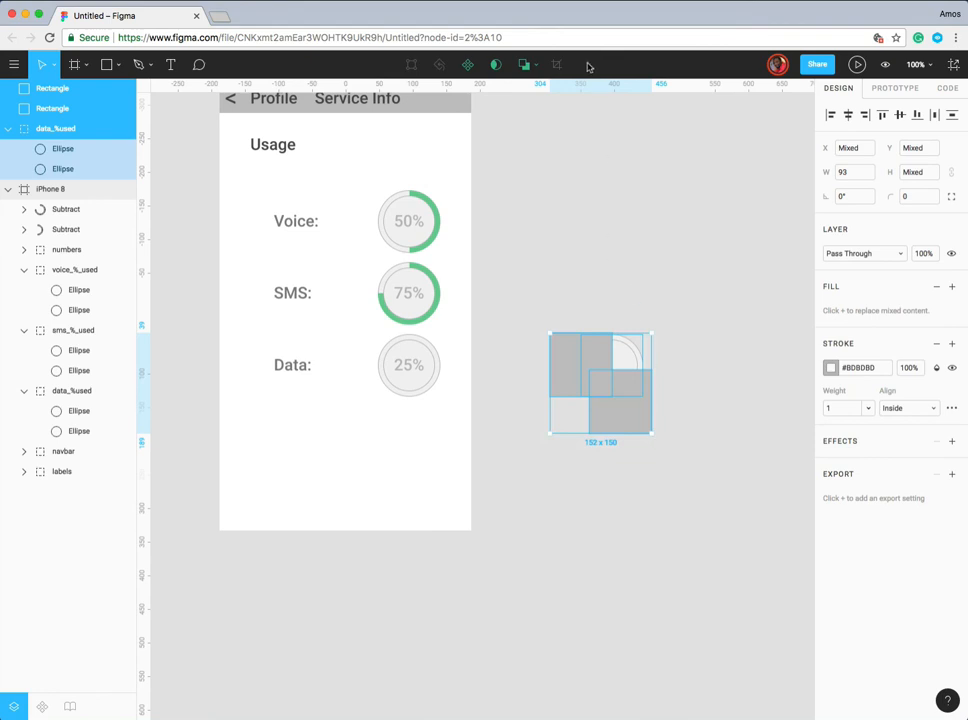
pyautogui.click(535, 70)
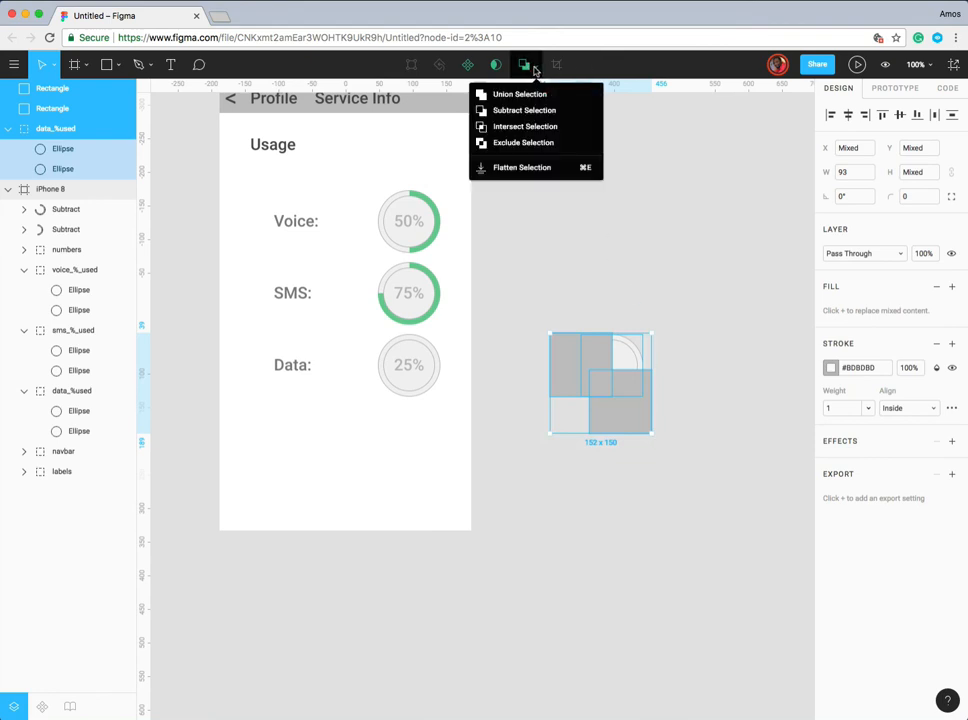
pyautogui.click(520, 117)
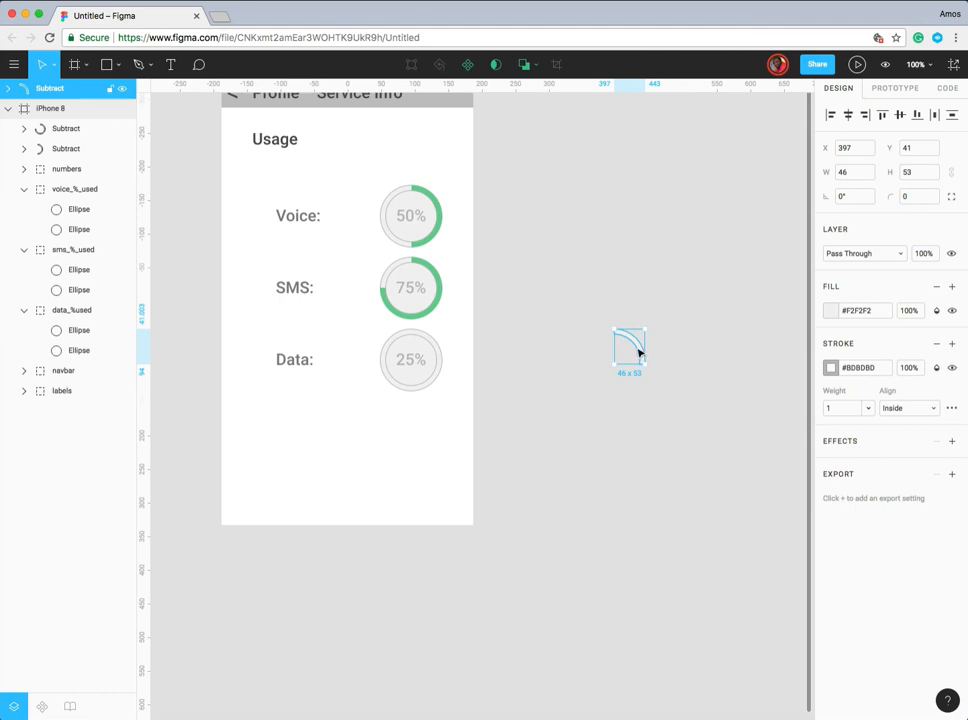
# - Restyle the remaining Data arc with no stroke and a #6FCF97 fill, and place it over the Data circle's upper-right part
pyautogui.click(937, 344)
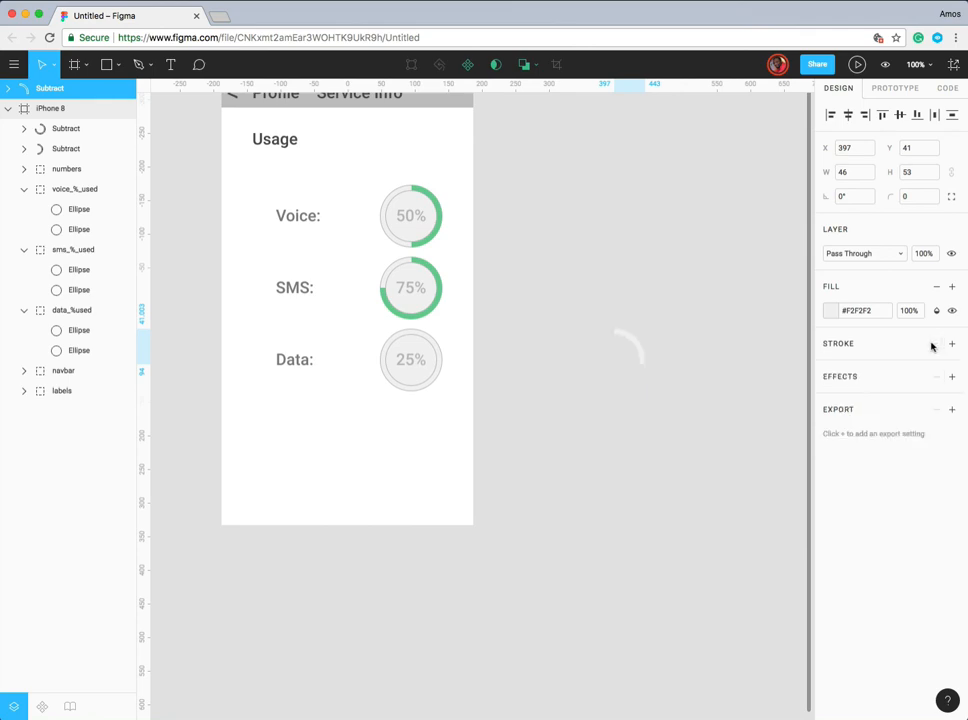
pyautogui.click(833, 312)
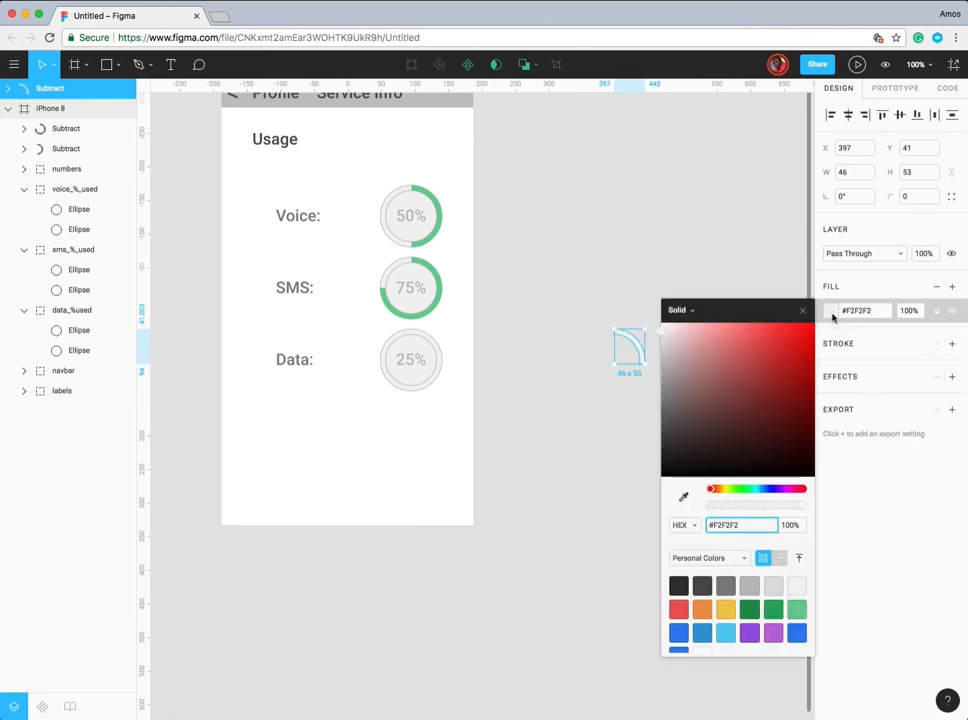
pyautogui.click(796, 609)
pyautogui.click(640, 346)
pyautogui.moveTo(642, 344); pyautogui.dragTo(449, 361)
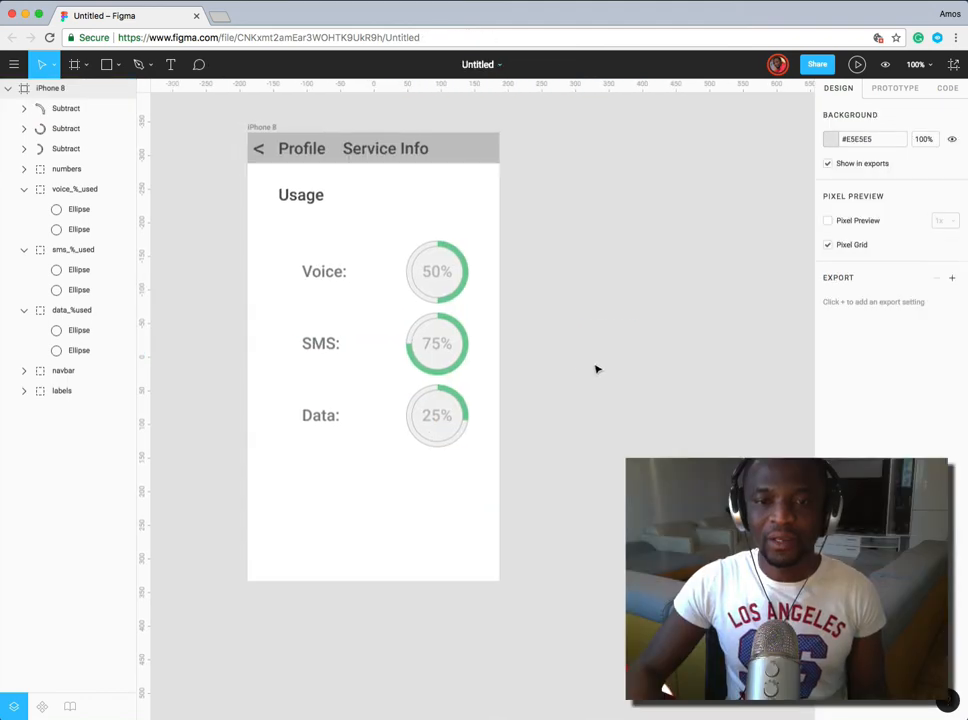